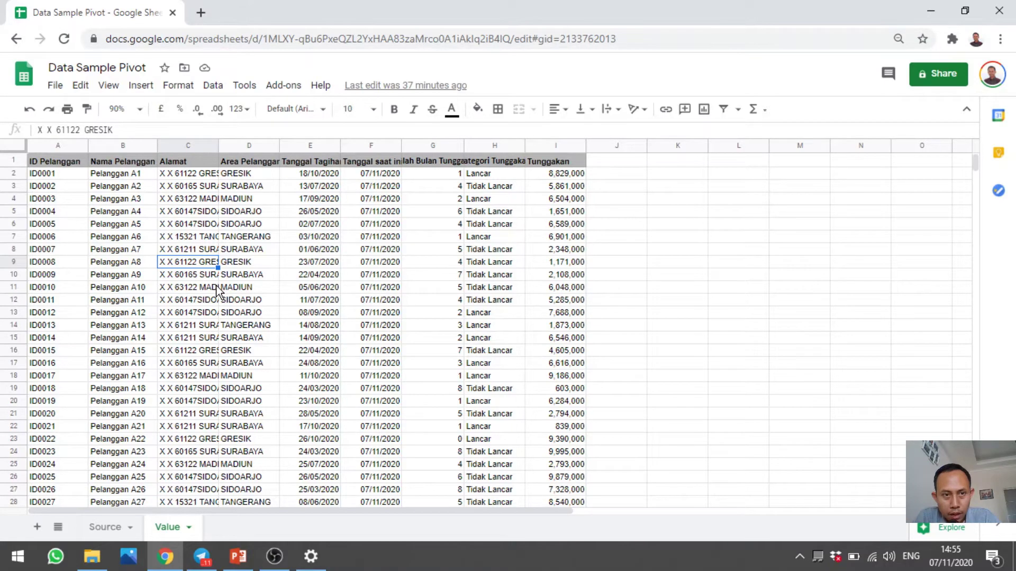
Step: Create a pivot table from the data range Value!A1:I101, placed in the existing sheet at Value!K1
key("ctrl+a")
left_click(179, 85)
left_click(213, 85)
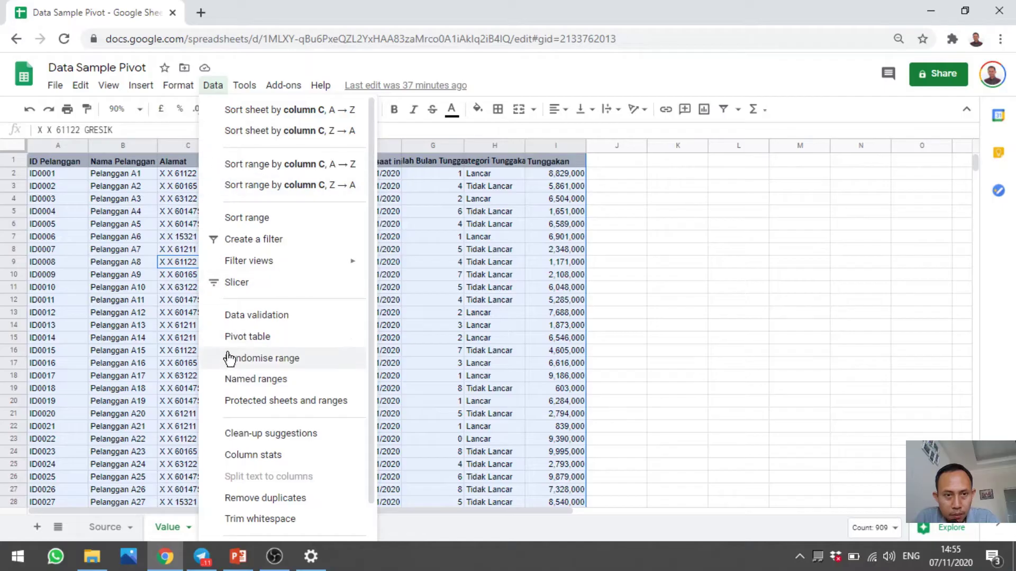
left_click(230, 345)
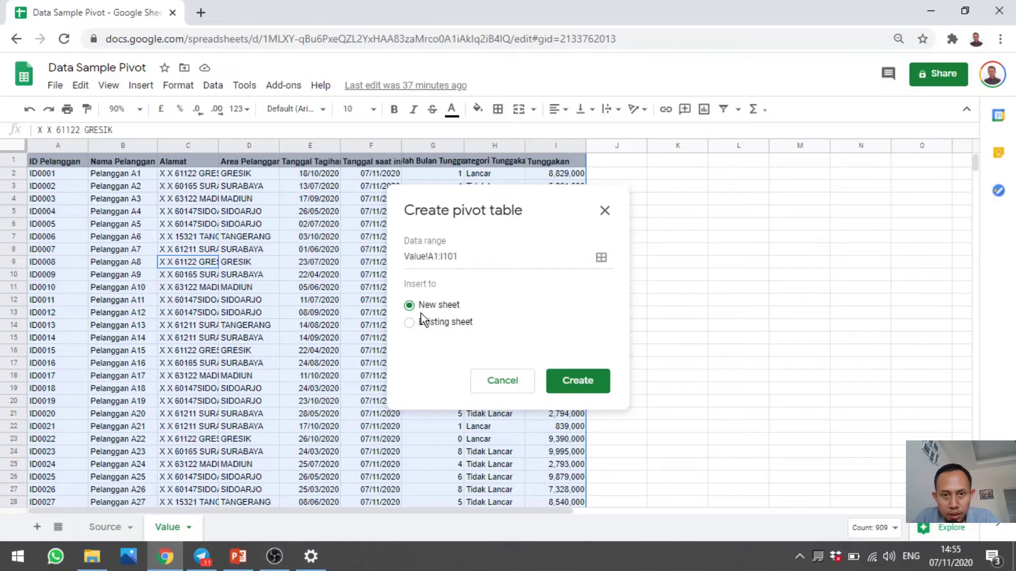
left_click(410, 323)
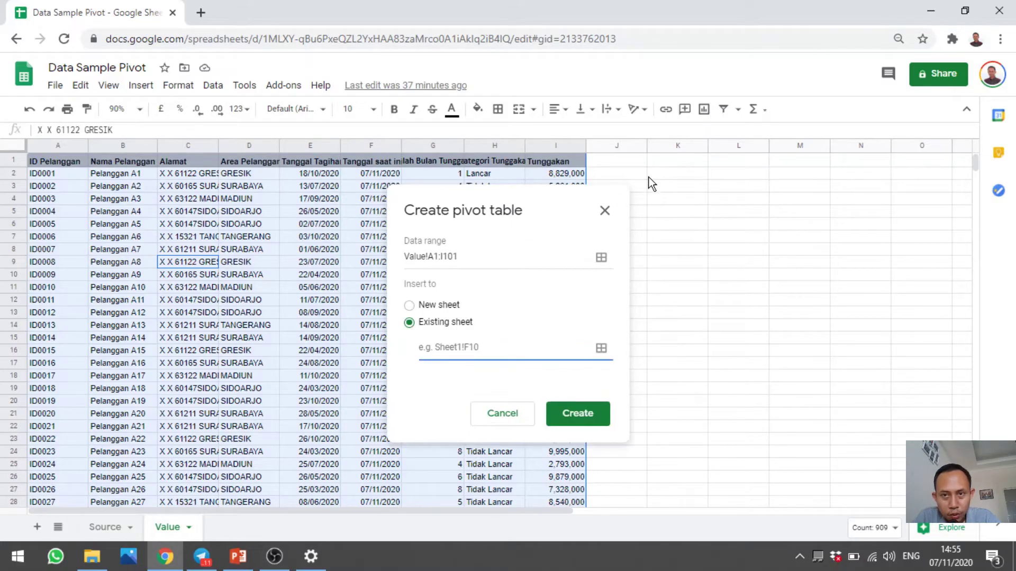
left_click(655, 164)
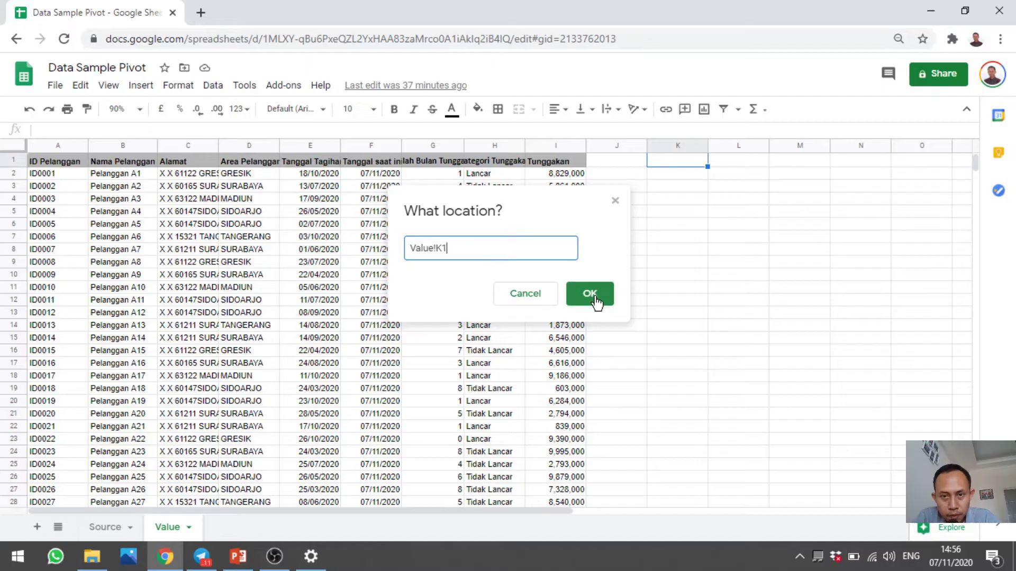
left_click(594, 295)
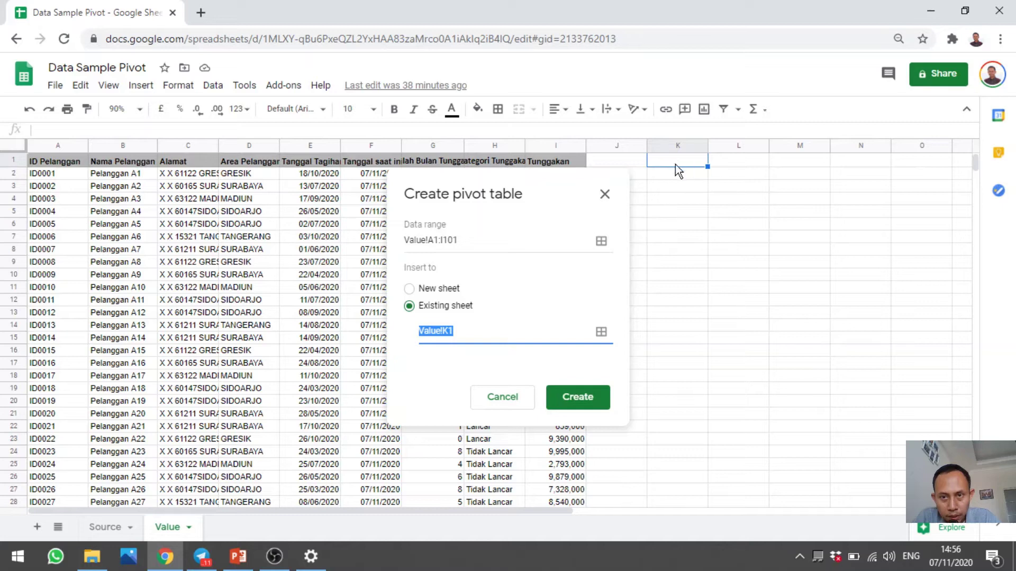
left_click(583, 398)
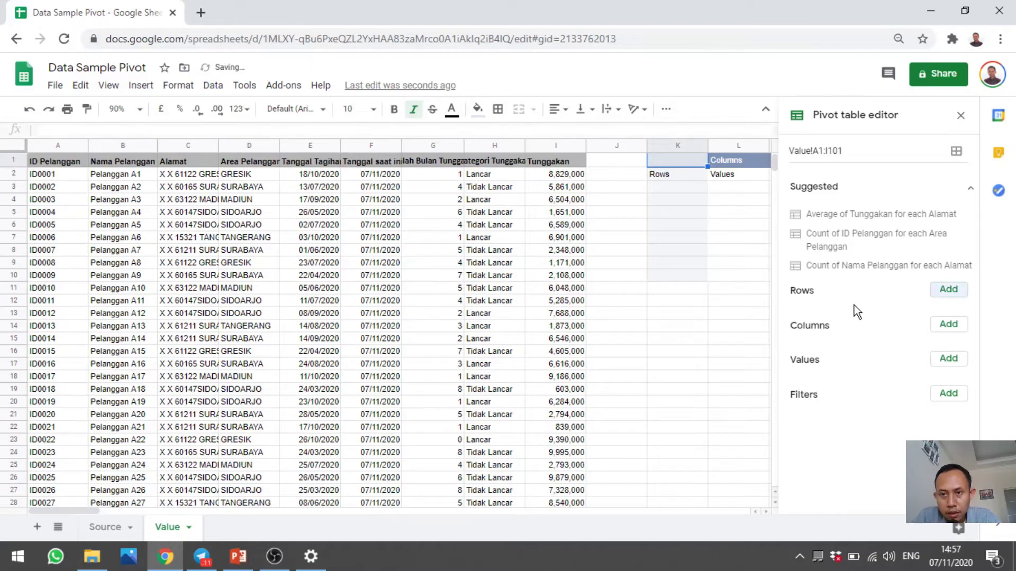
Step: Add Area Pelanggan as the pivot rows and Tunggakan summarised by SUM as the values, then close the pivot editor
left_click(949, 296)
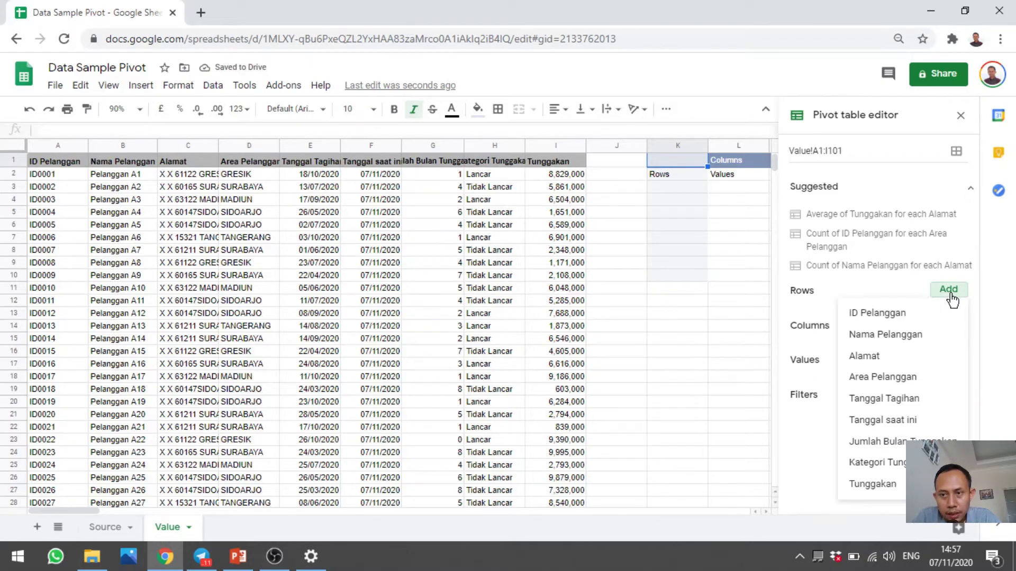
left_click(882, 377)
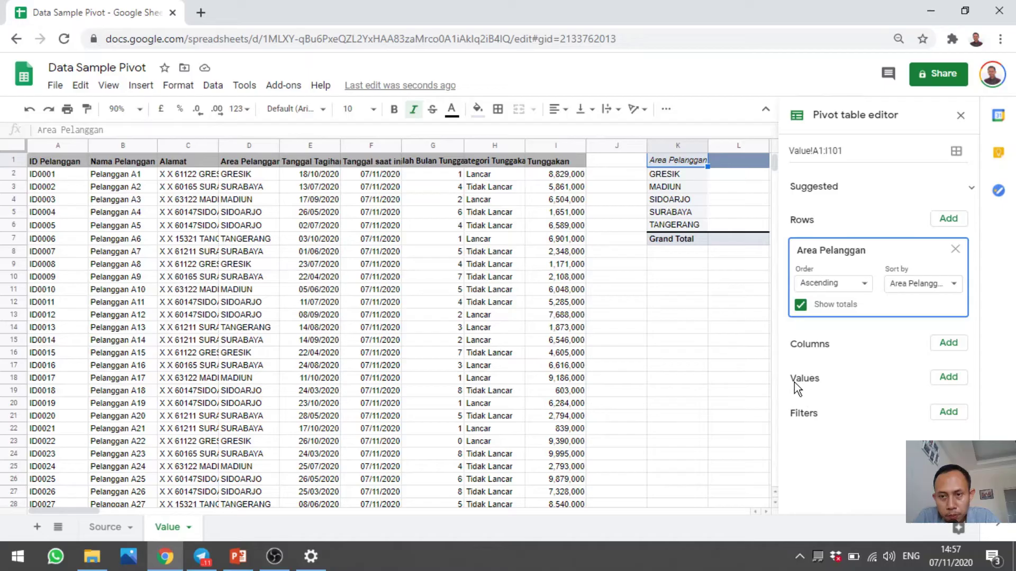
left_click(940, 387)
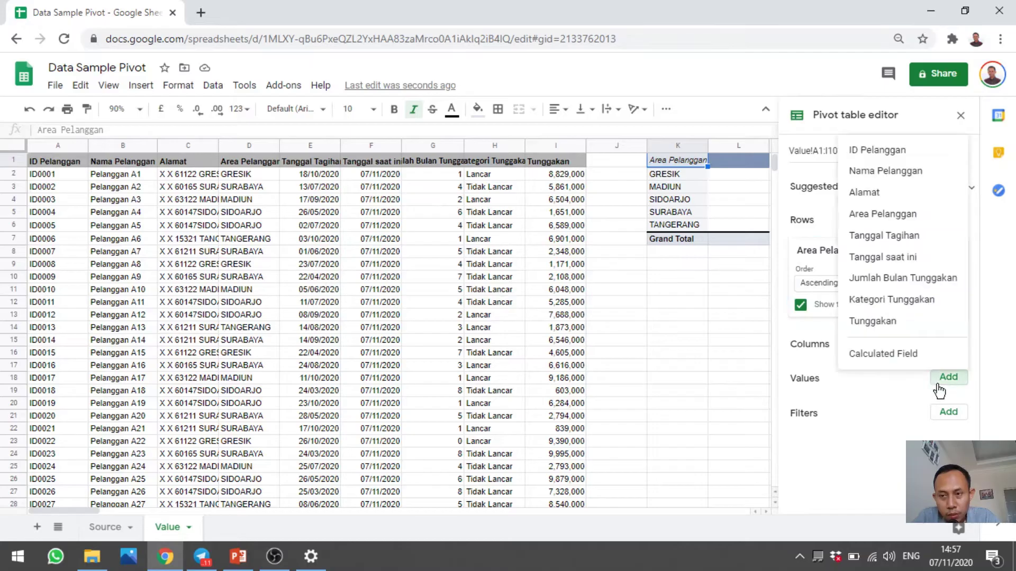
left_click(879, 324)
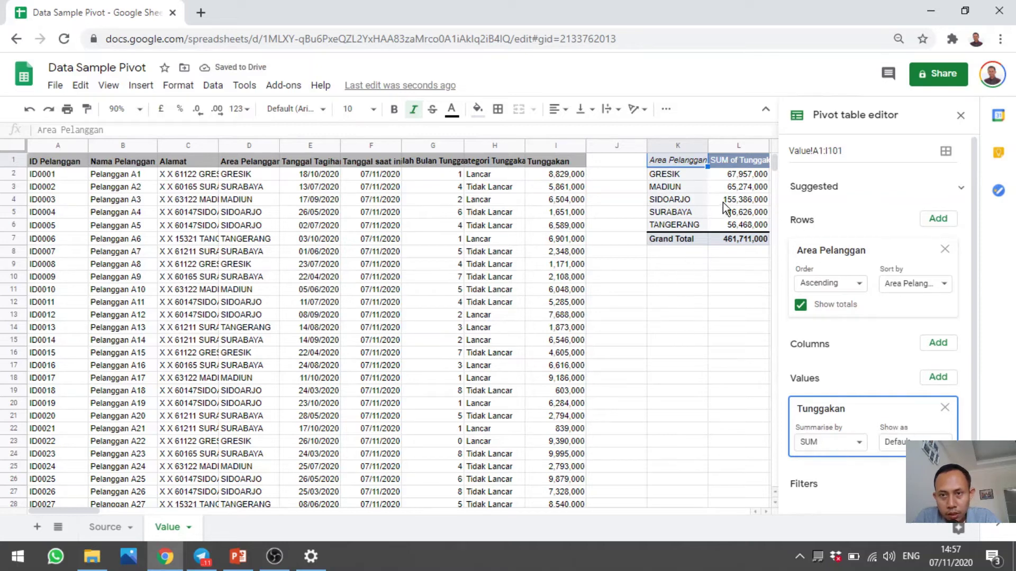
left_click(960, 116)
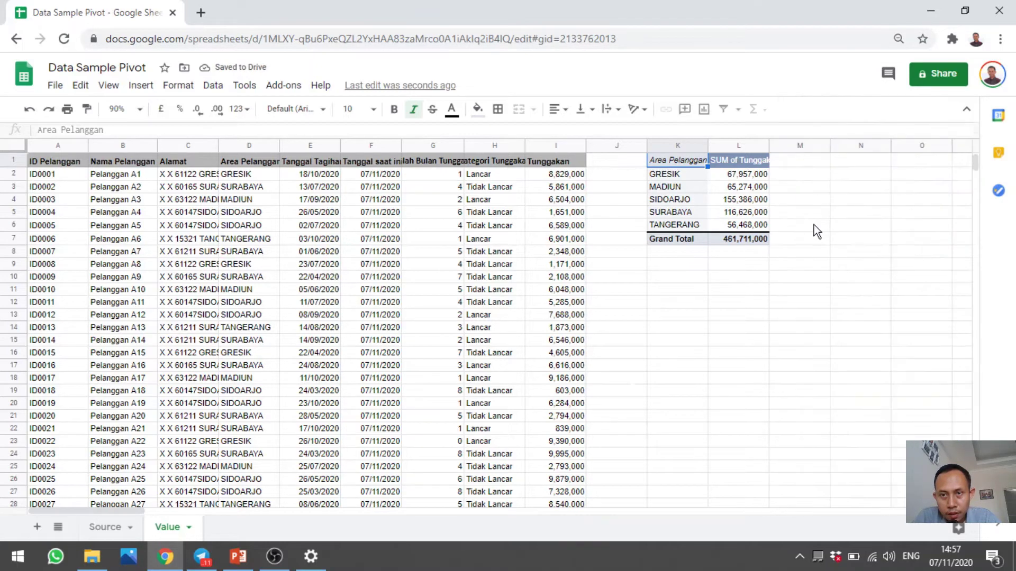
left_click(784, 227)
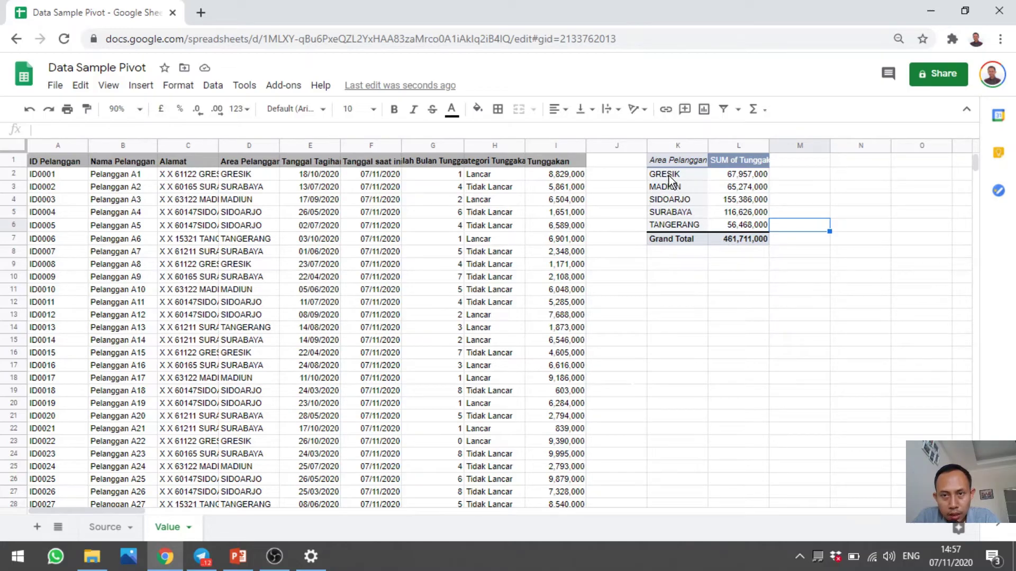
Step: Examine the Tunggakan sums for GRESIK, SIDOARJO and TANGERANG in the pivot table
left_click(726, 176)
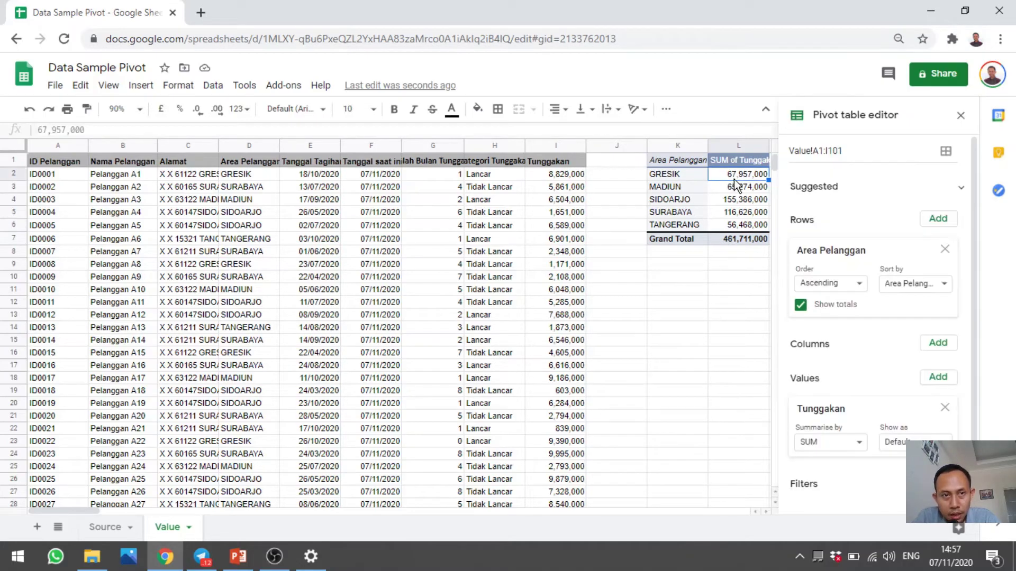
left_click(735, 203)
left_click(739, 228)
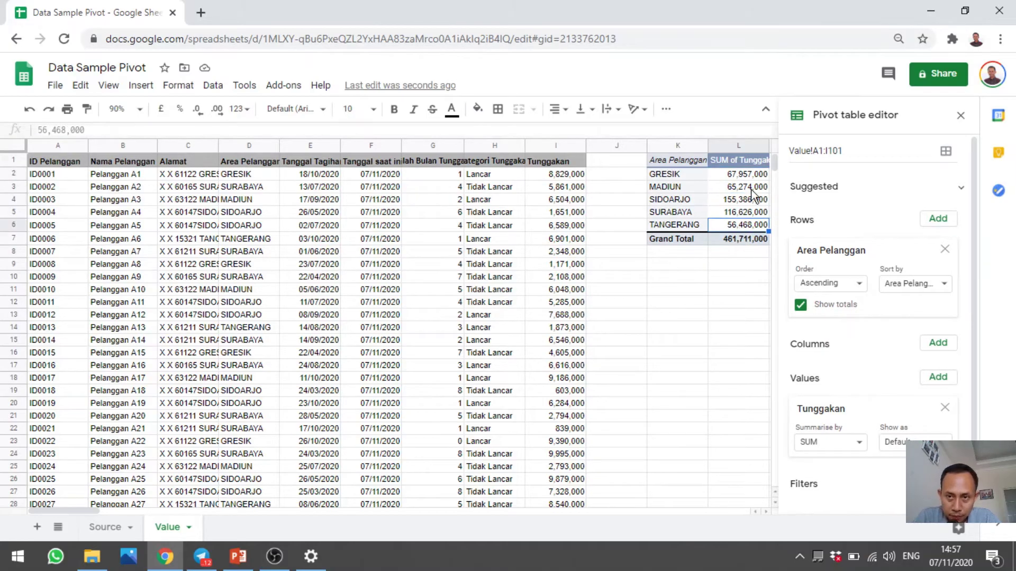
left_click(739, 202)
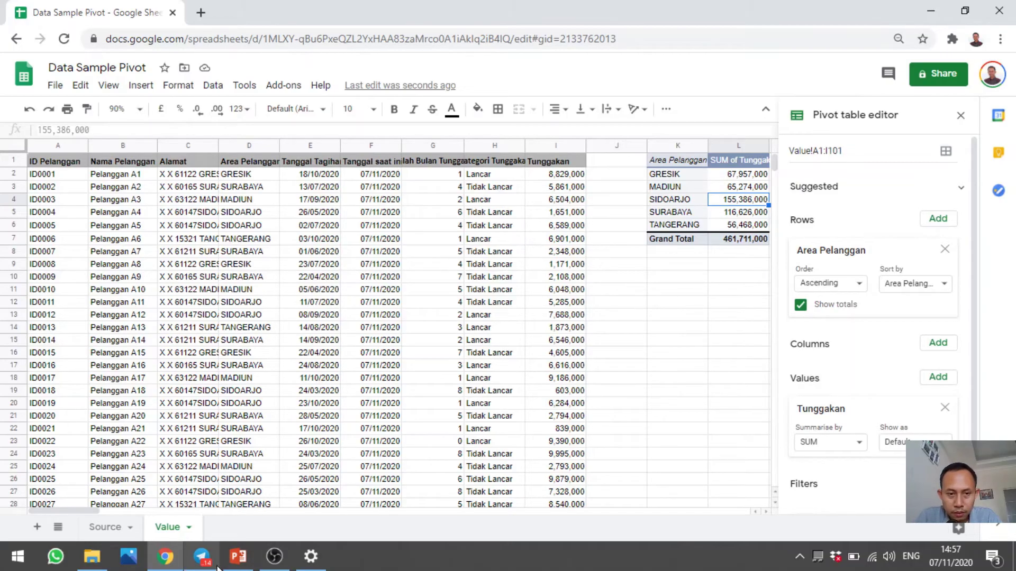
Step: Switch to PowerPoint, present the EXAMPLE PIVOT I slide full screen and advance to the following slide
left_click(238, 556)
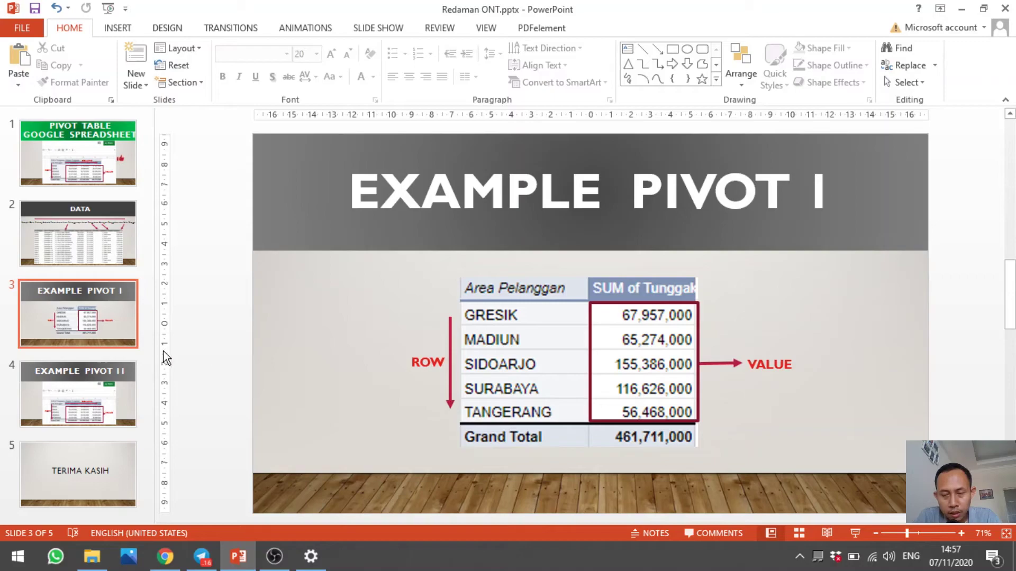
left_click(860, 530)
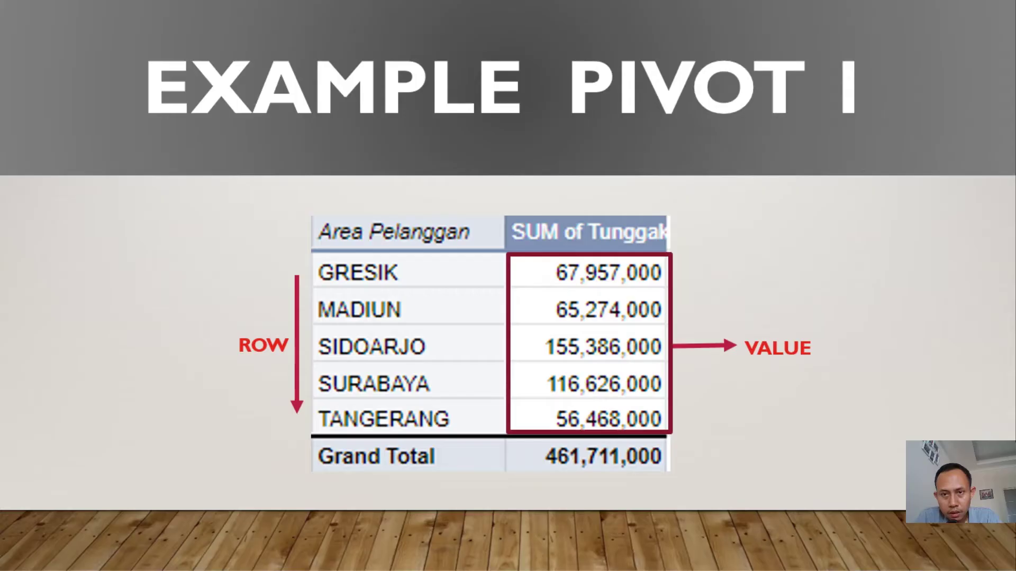
key("Right")
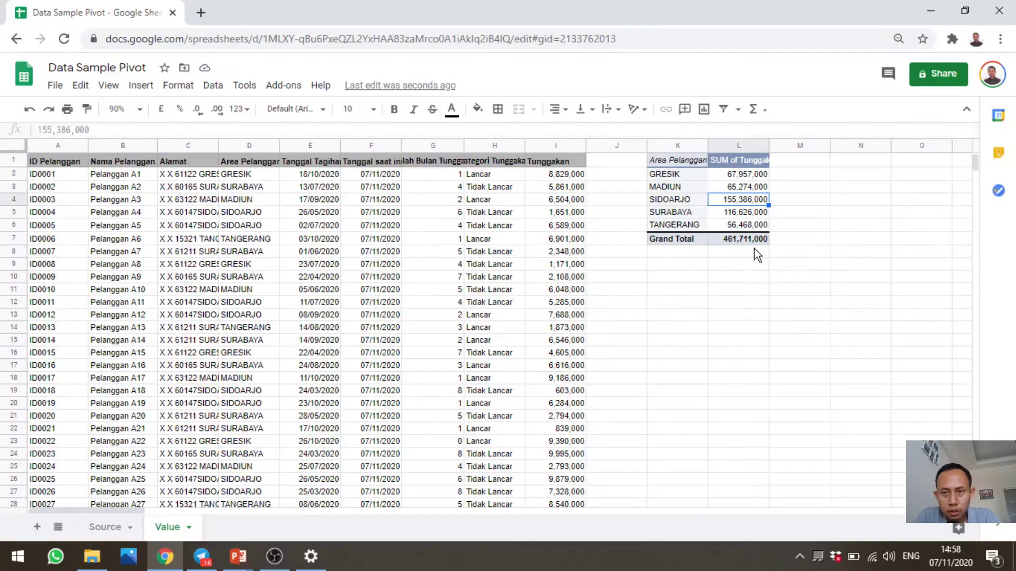
Step: Remove the whole Area Pelanggan pivot table from the Value sheet so that the area from K1 is empty
left_click(758, 239)
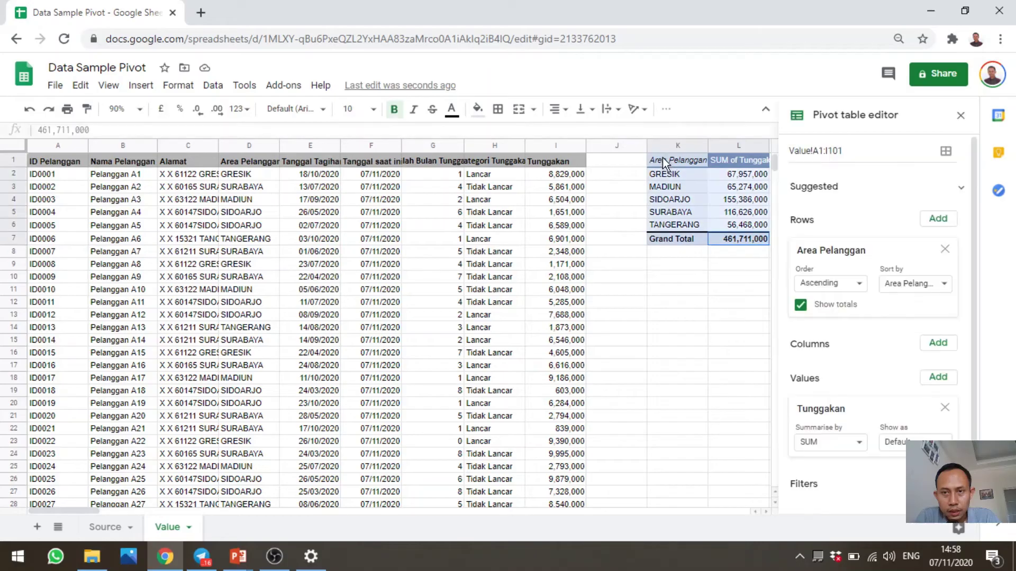
left_click(960, 115)
key("ctrl+z")
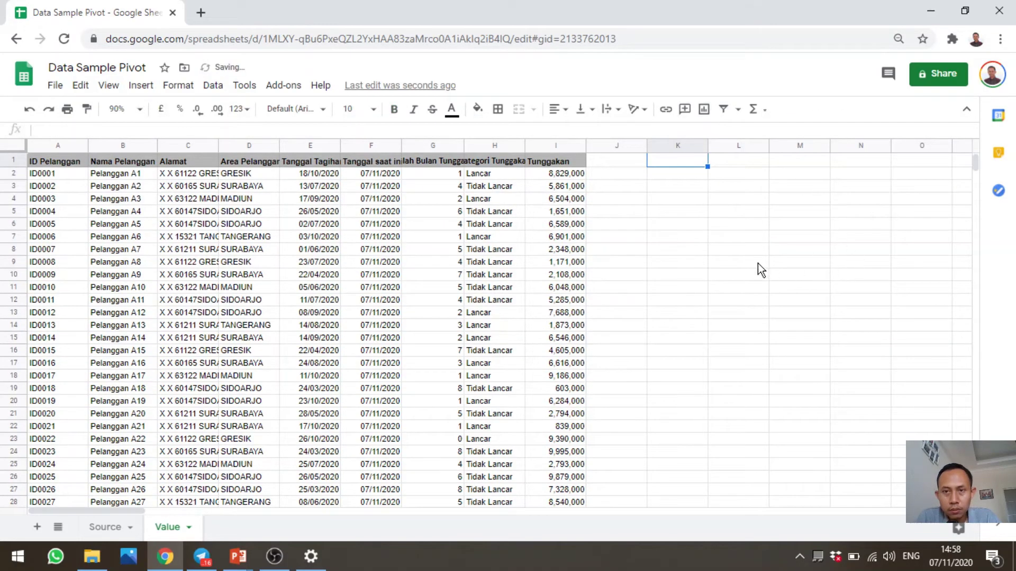
left_click(758, 264)
left_click(669, 164)
Step: Create a new pivot table from the full customer data Value!A1:I101 in the existing sheet at Value!K1
left_click(386, 226)
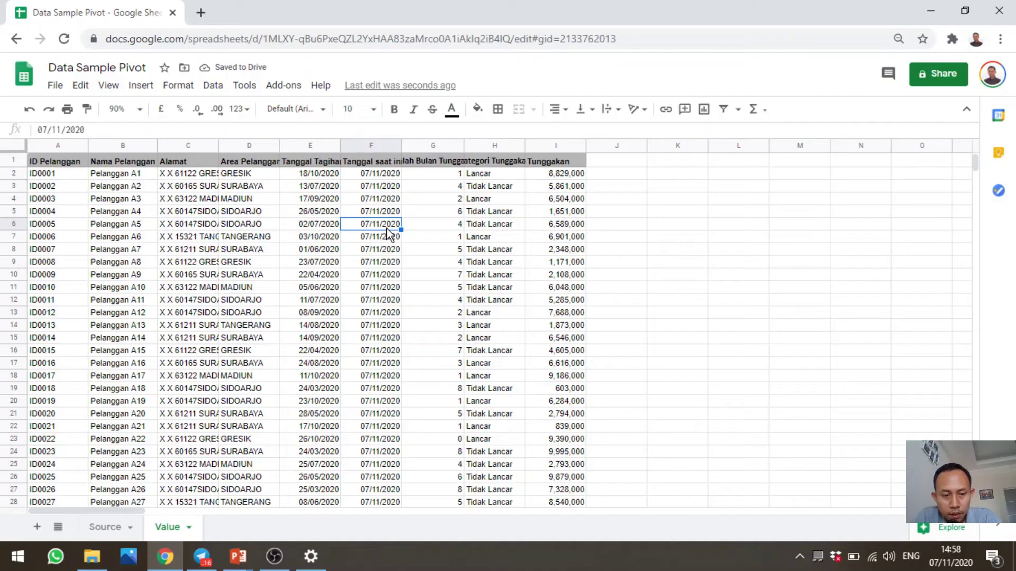
key("ctrl+a")
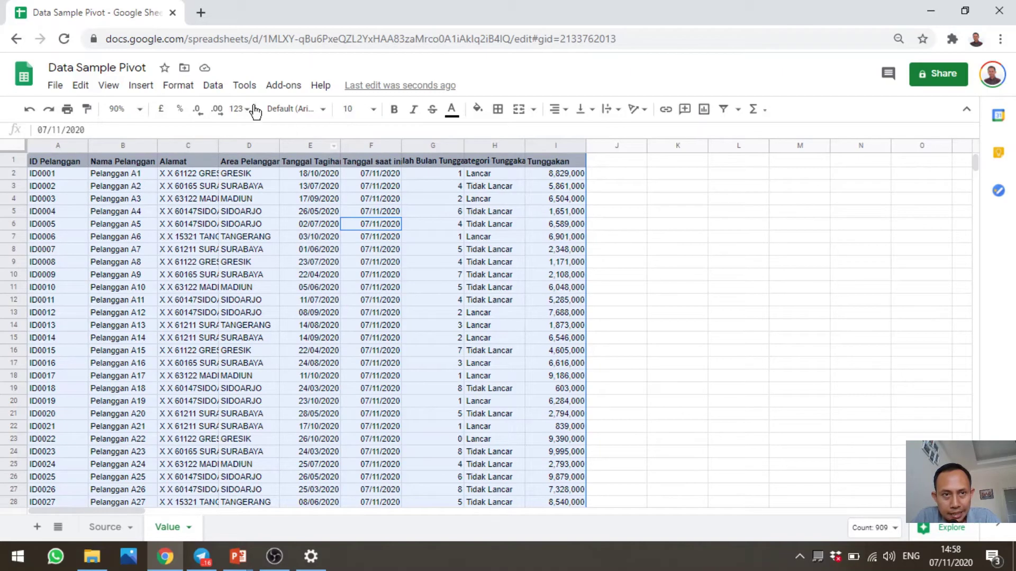
left_click(212, 86)
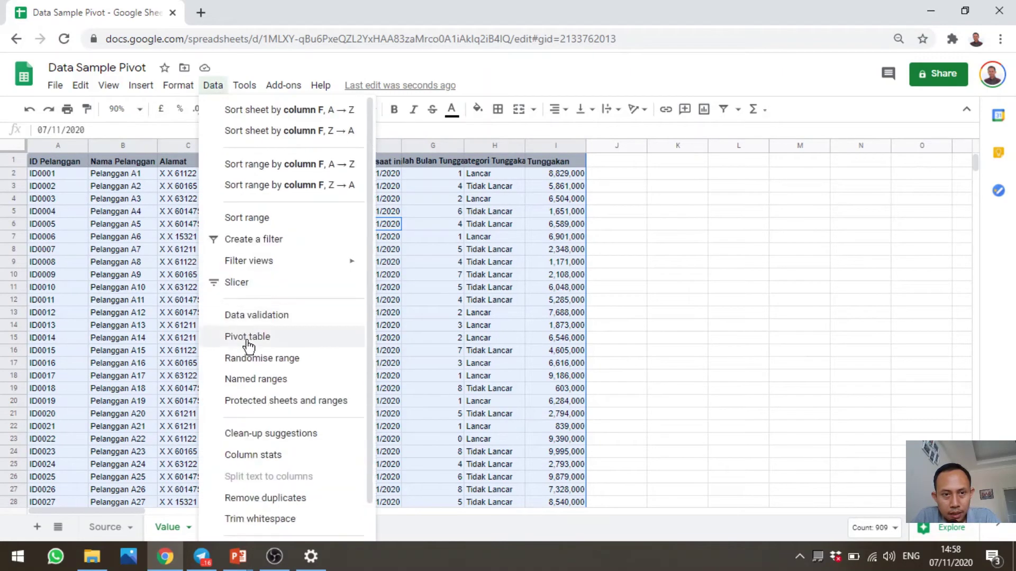
left_click(248, 339)
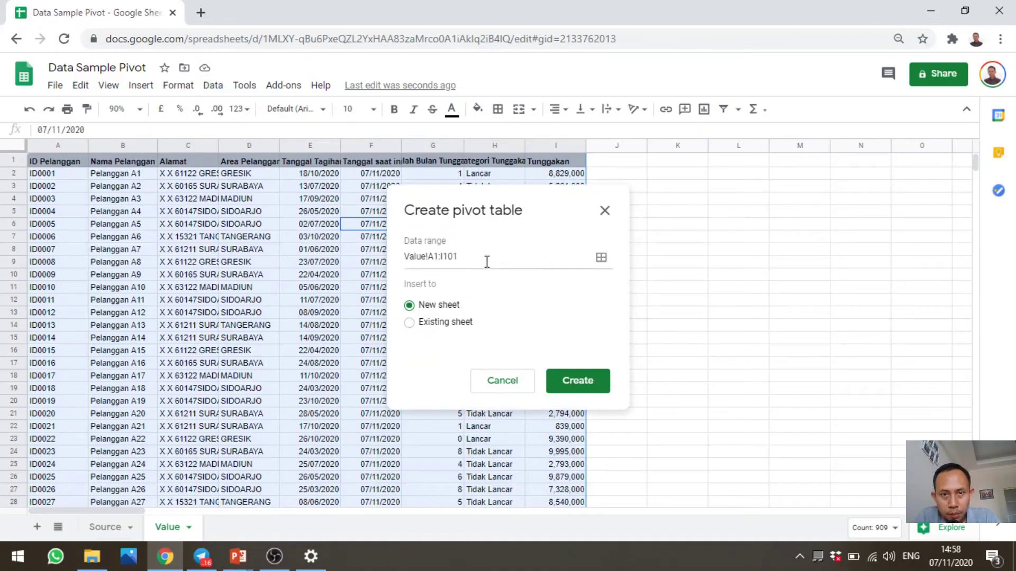
left_click(422, 324)
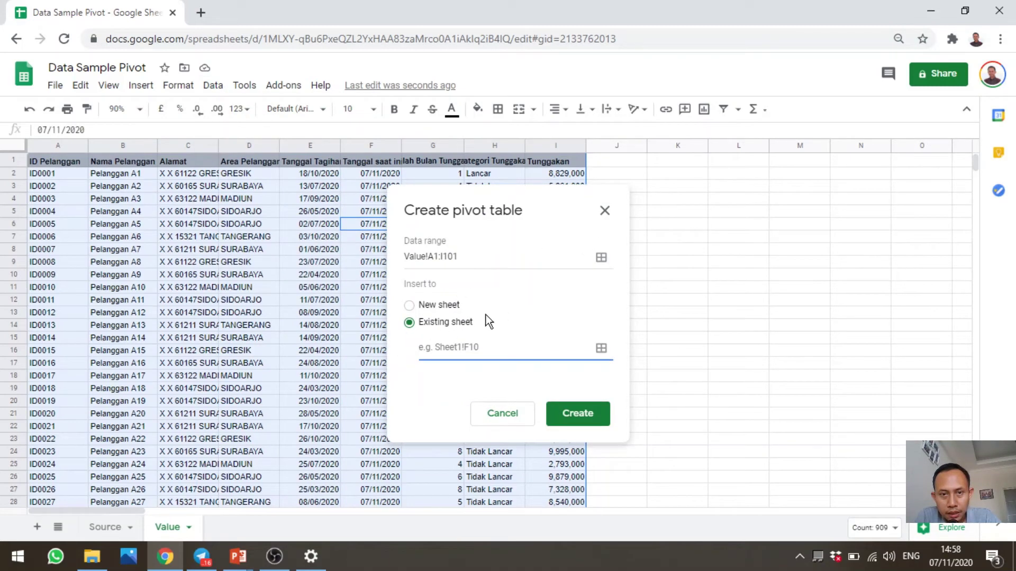
left_click(673, 164)
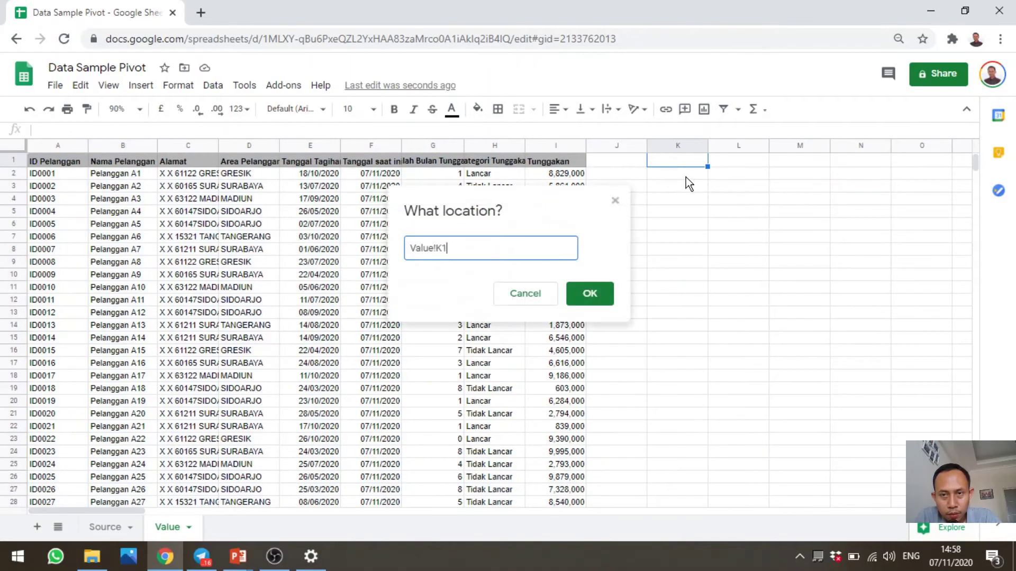
left_click(588, 292)
left_click(576, 397)
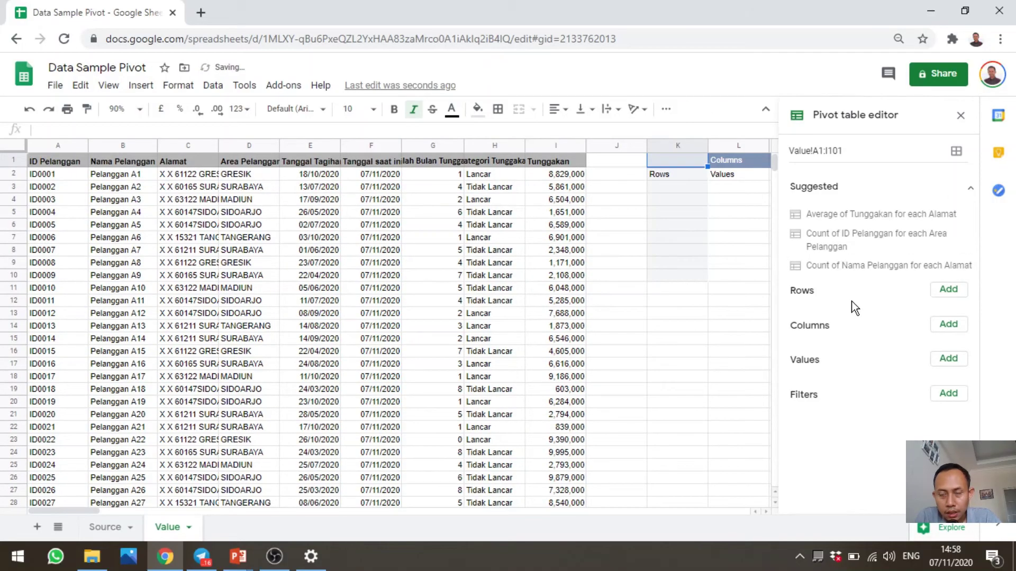
Step: Add Area Pelanggan as the pivot table's rows and Kategori Tunggakan as its columns
left_click(946, 291)
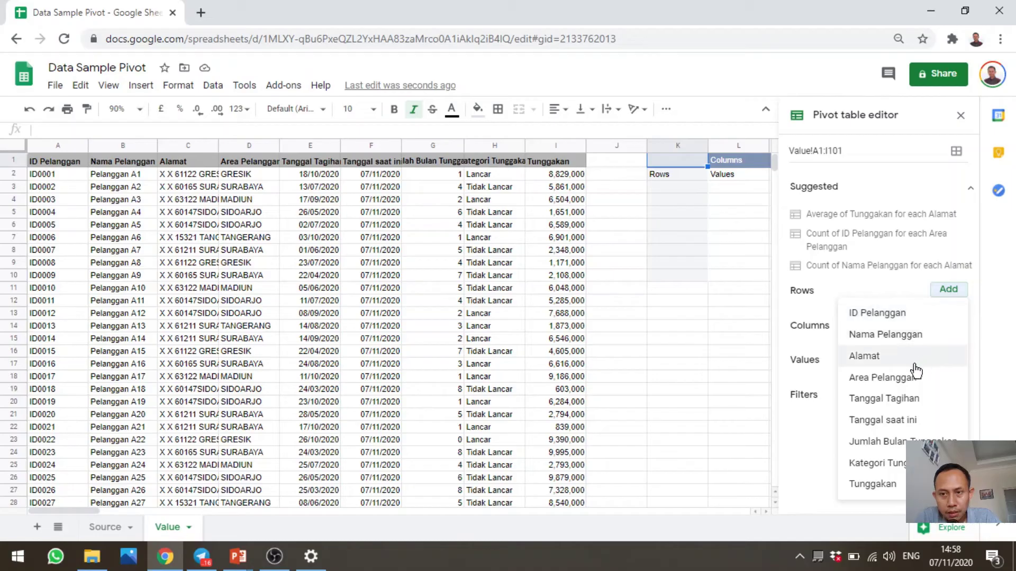
left_click(882, 377)
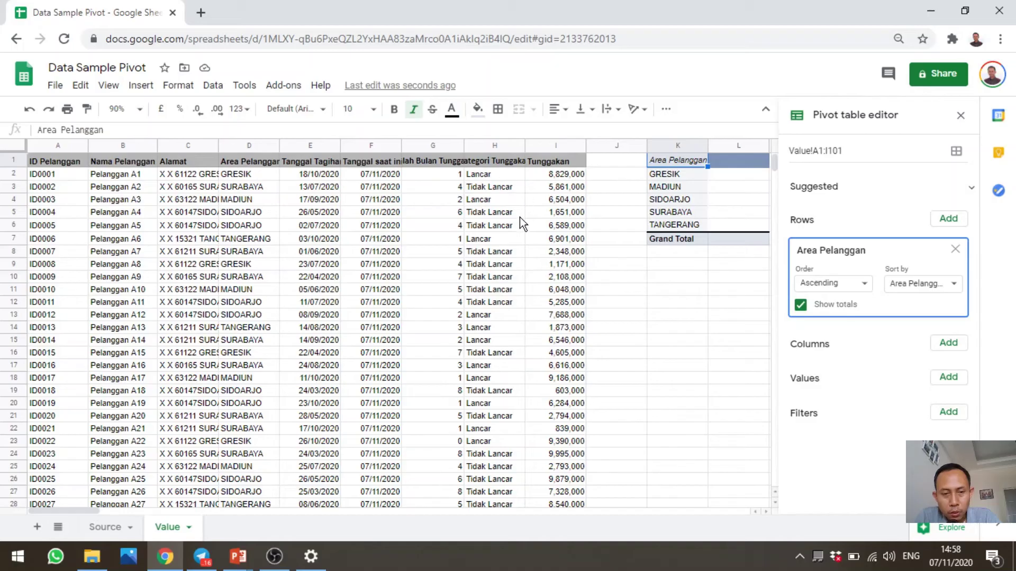
left_click(954, 350)
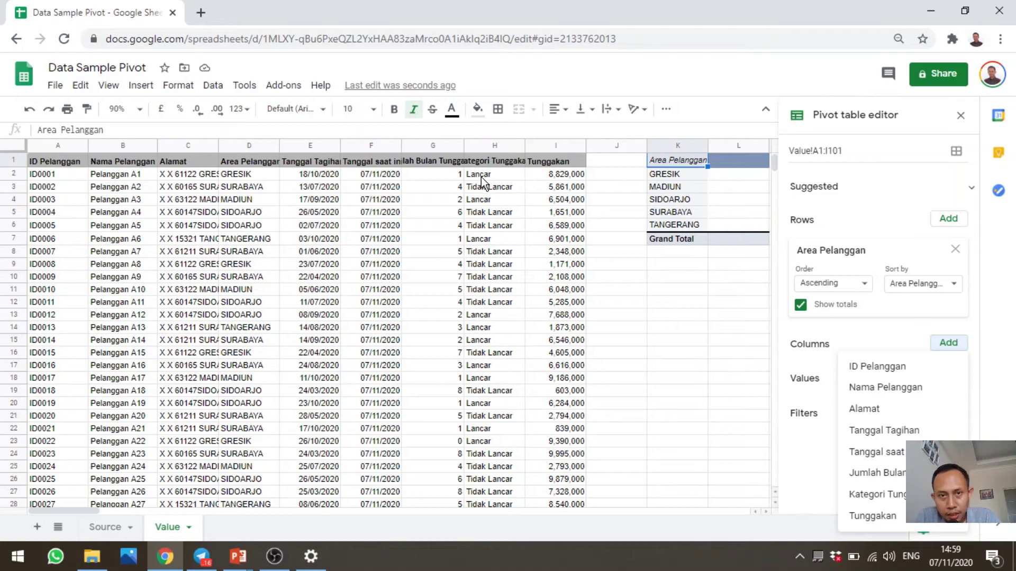
left_click(880, 494)
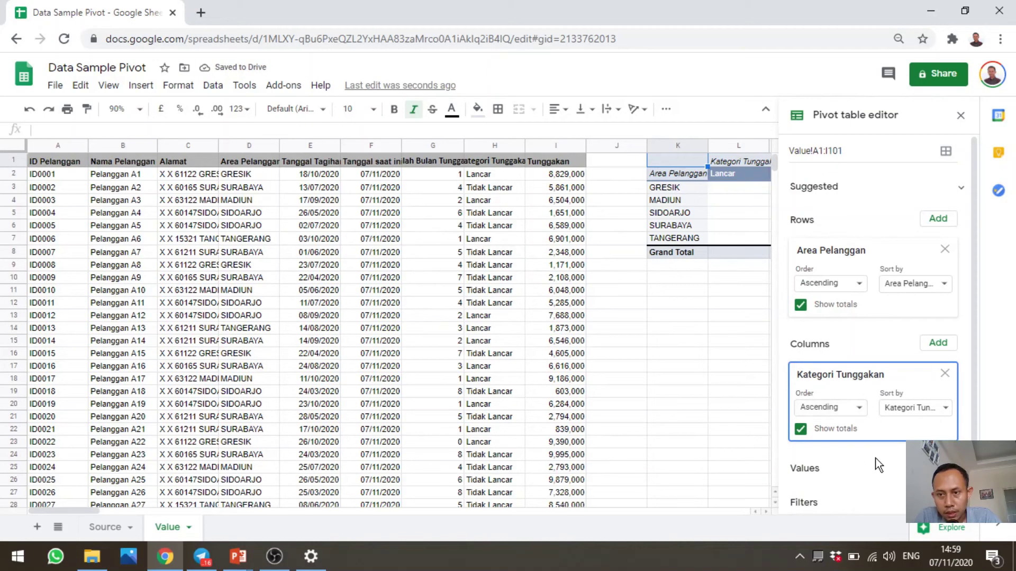
Step: Add Tunggakan summarised by SUM as the pivot table's values and close the pivot editor
left_click(938, 219)
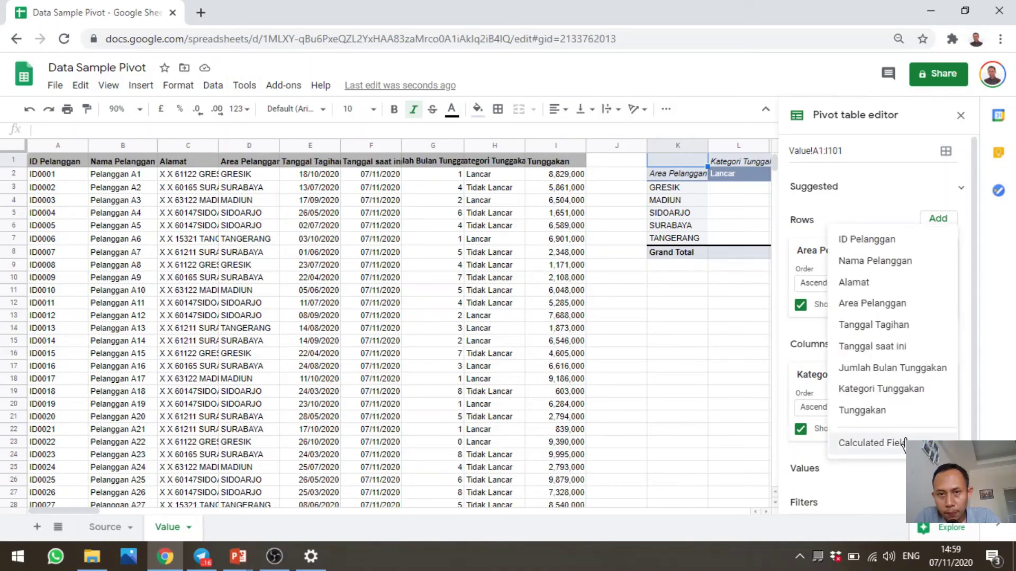
left_click(874, 411)
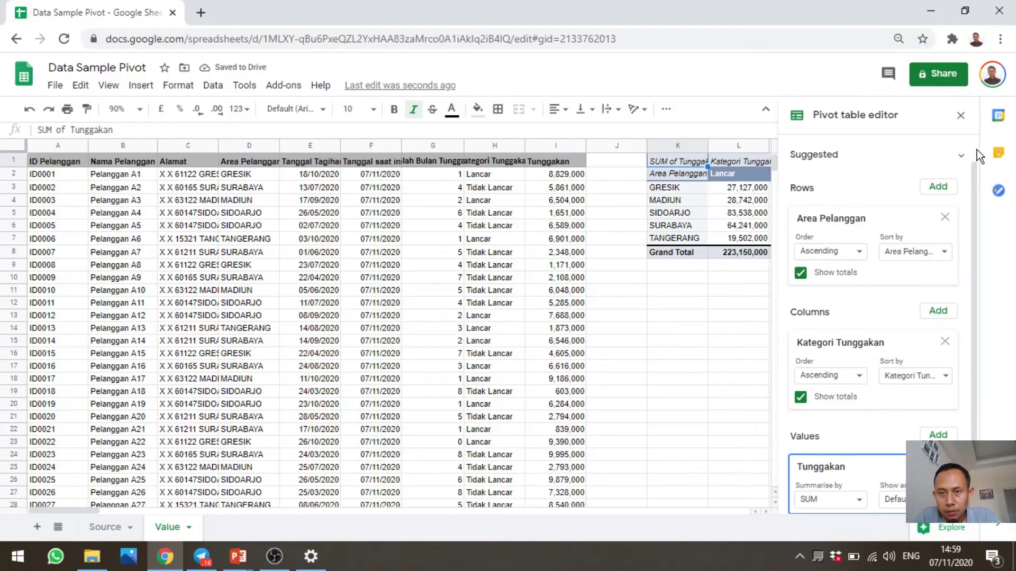
left_click(961, 115)
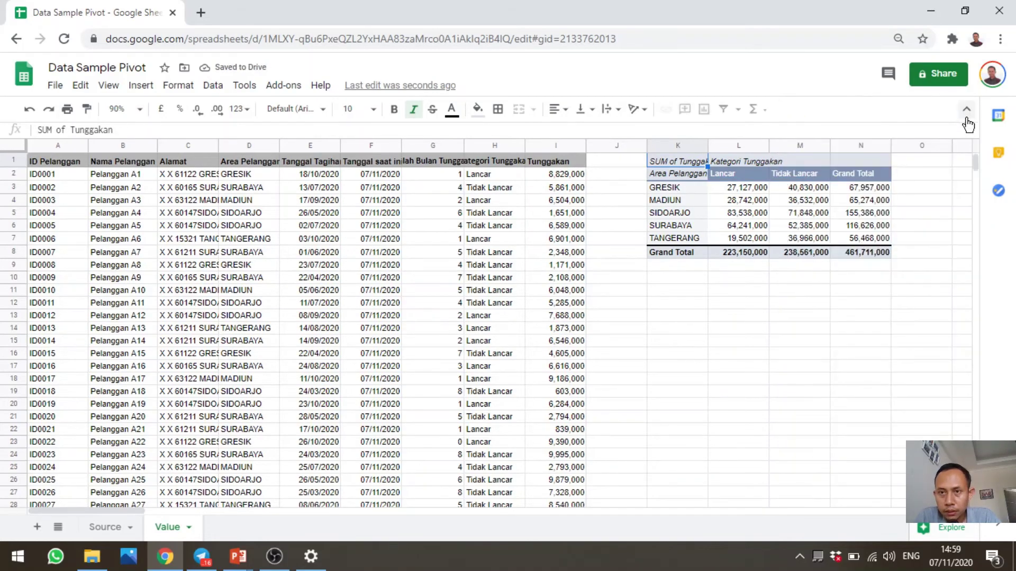
Step: Review the area names listed in the pivot table's rows, from GRESIK to TANGERANG, and close the pivot editor
left_click(665, 189)
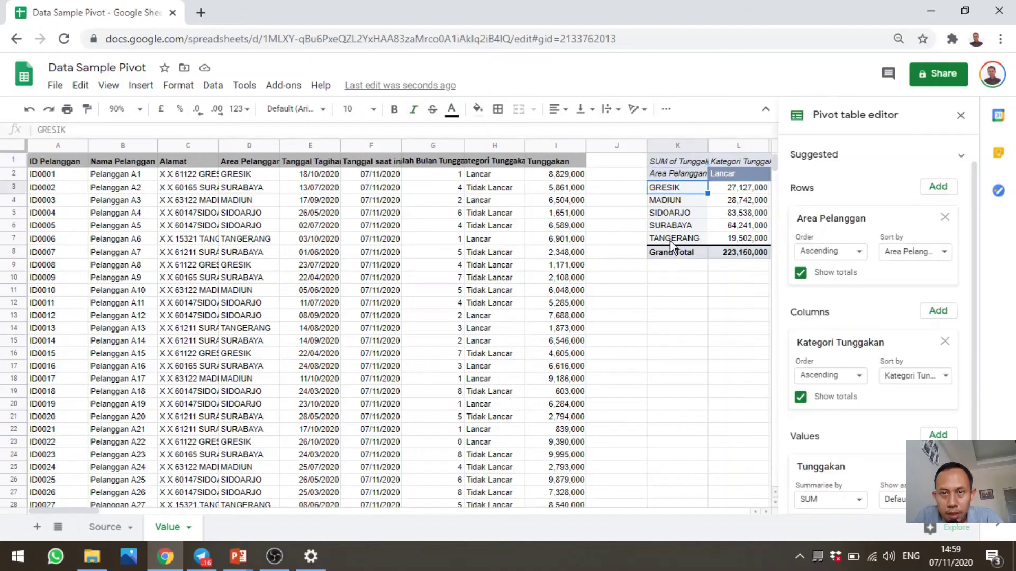
left_click_drag(669, 240, 671, 191)
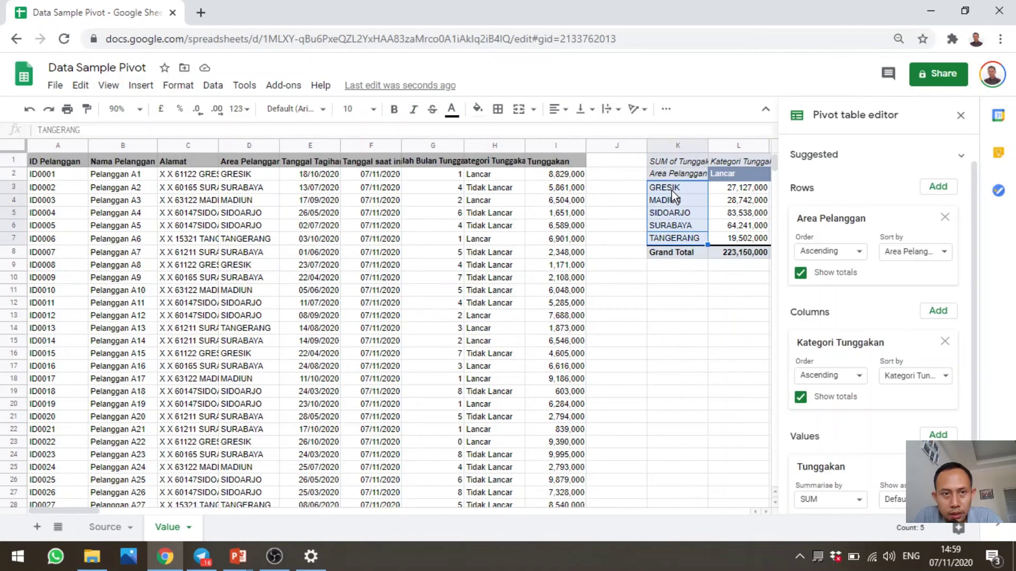
left_click(959, 116)
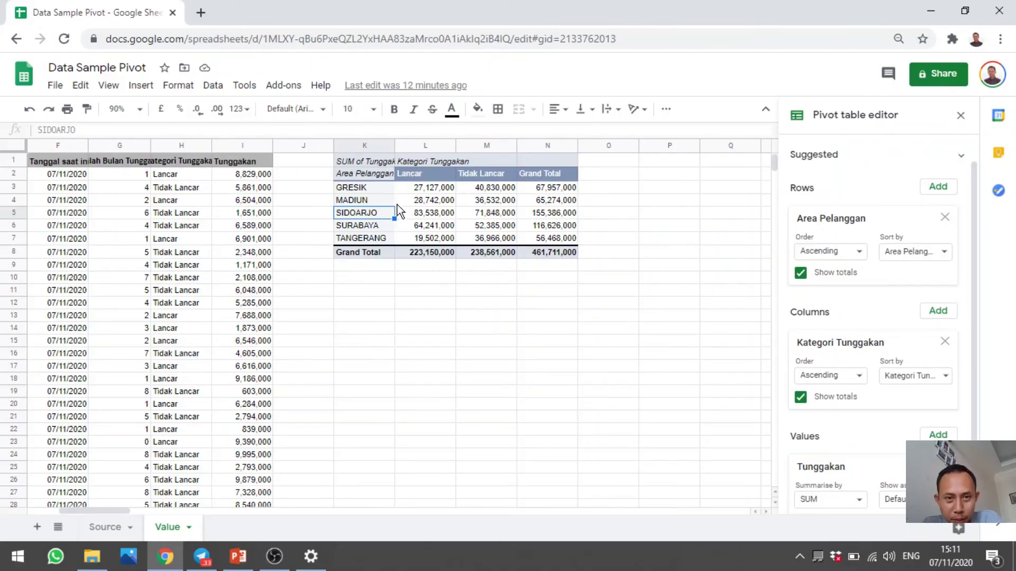
Step: Extract the source records behind the pivot table's SIDOARJO Tidak Lancar value into a detail sheet and check the sum of their Tunggakan column
left_click(472, 217)
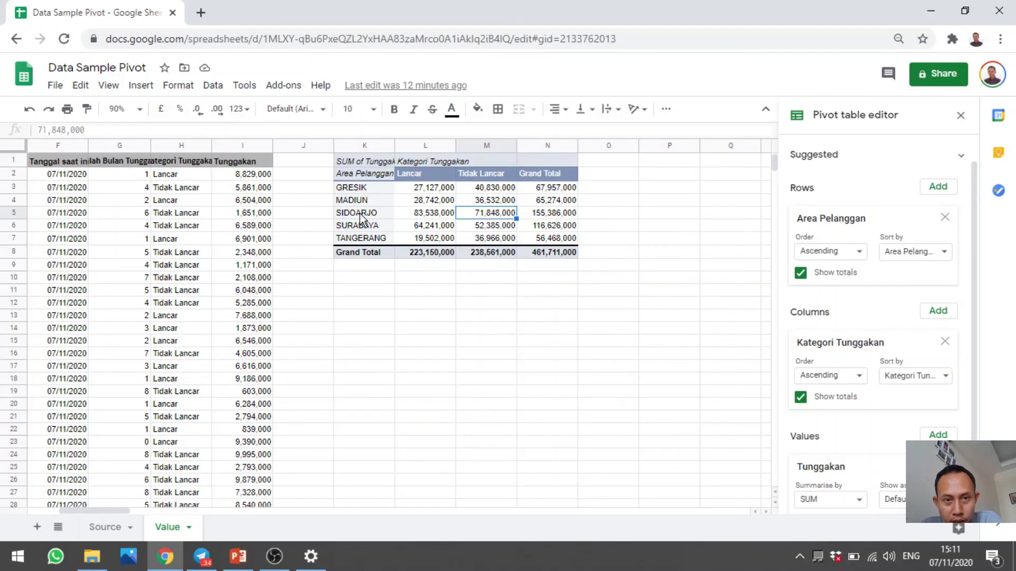
double_click(484, 215)
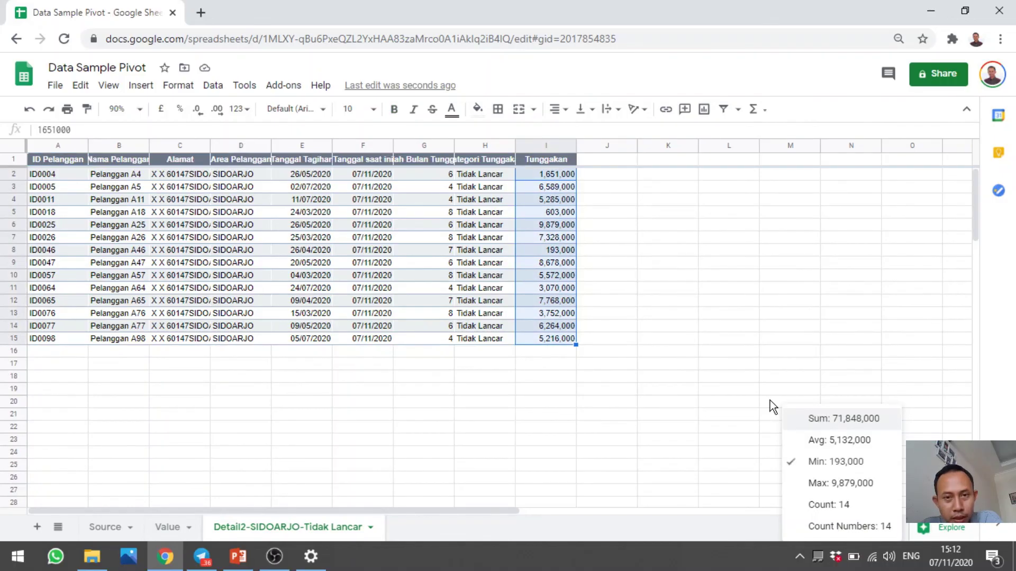
left_click(410, 302)
Step: Examine the customer names, billing dates and current dates of the SIDOARJO Tidak Lancar records in the detail sheet
left_click(115, 191)
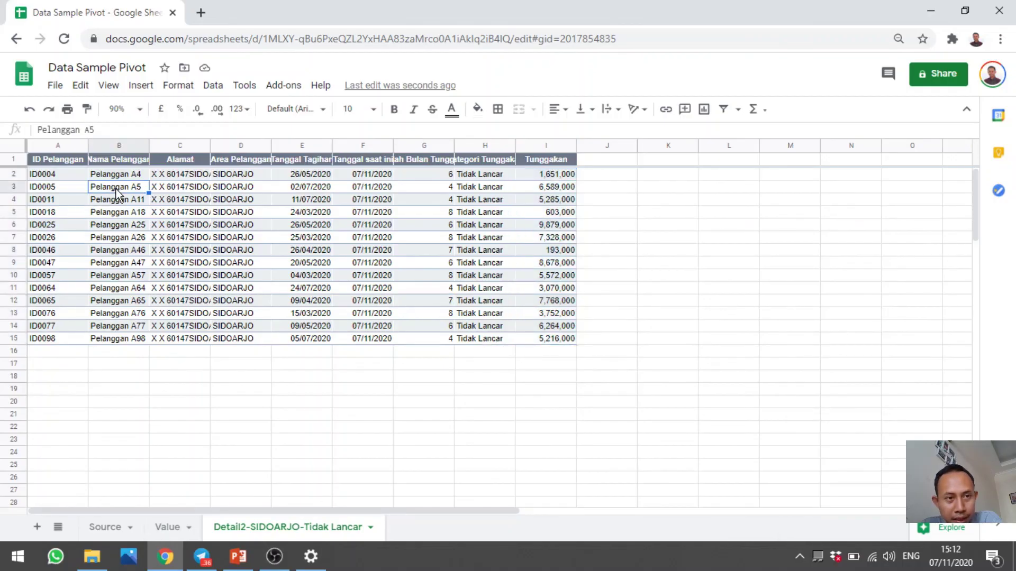
key("ctrl+c")
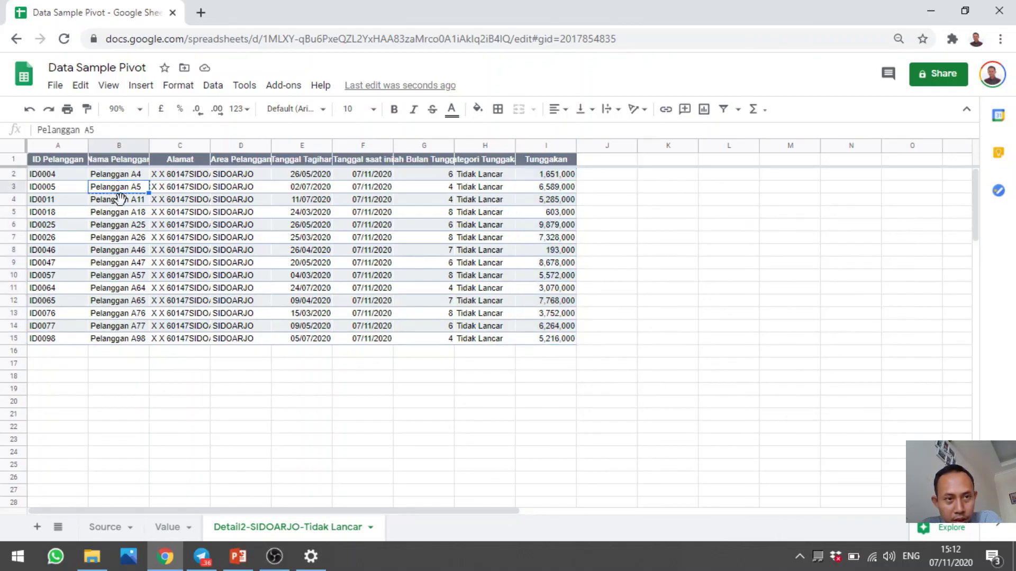
left_click(122, 213)
left_click(132, 264)
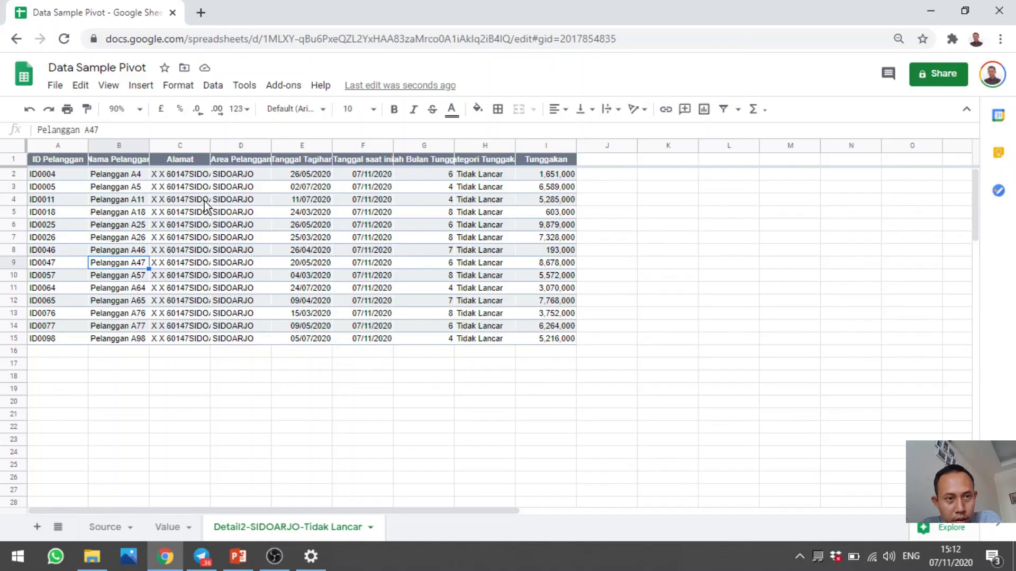
left_click(349, 200)
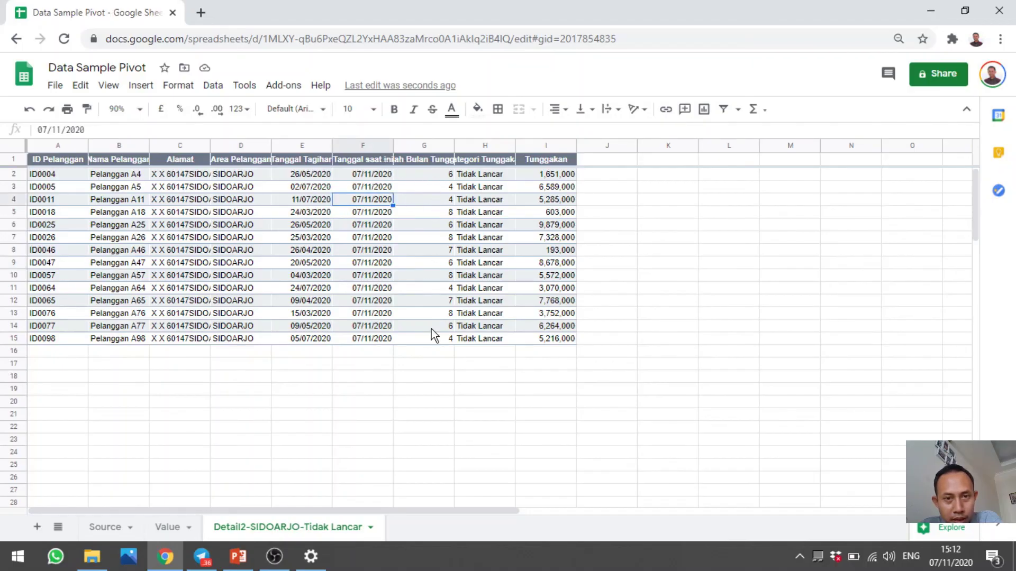
left_click(295, 201)
left_click(294, 238)
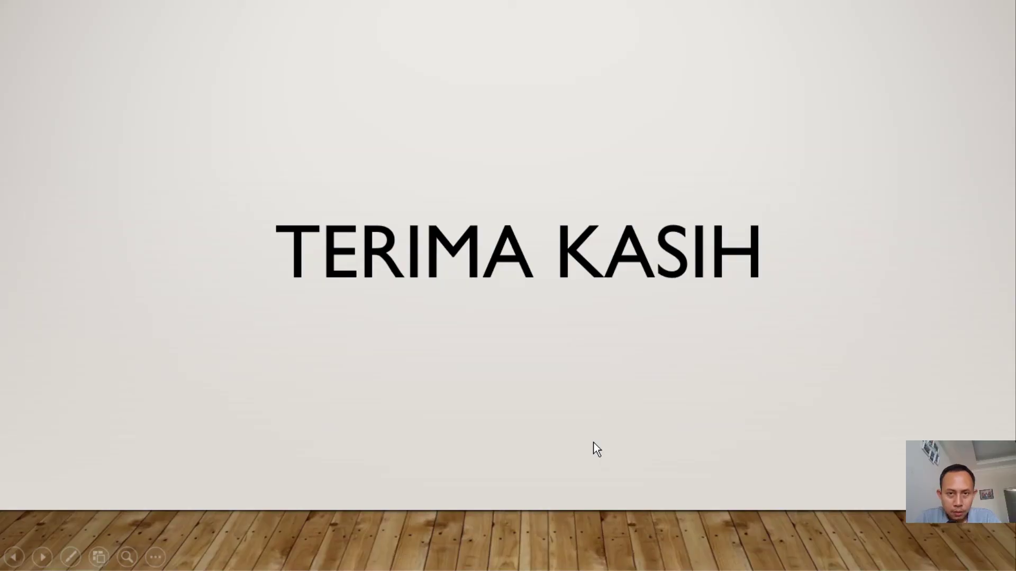